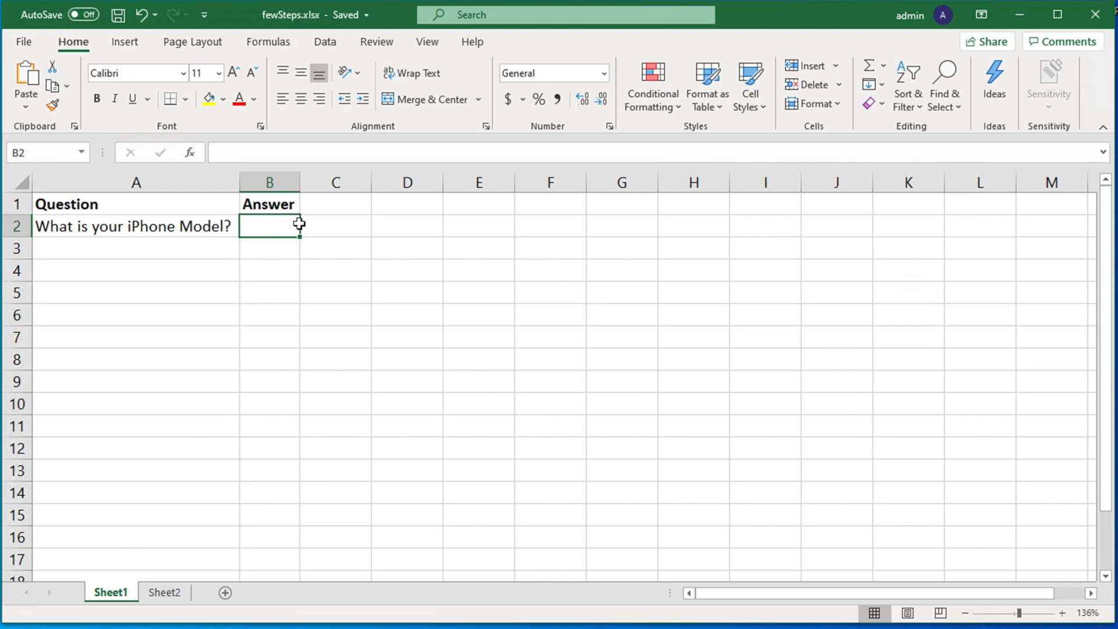
- Review Sheet2's 12 iPhone models in A2:A13, from iPhone 7 to iPhone SE (2nd generation)
click(166, 594)
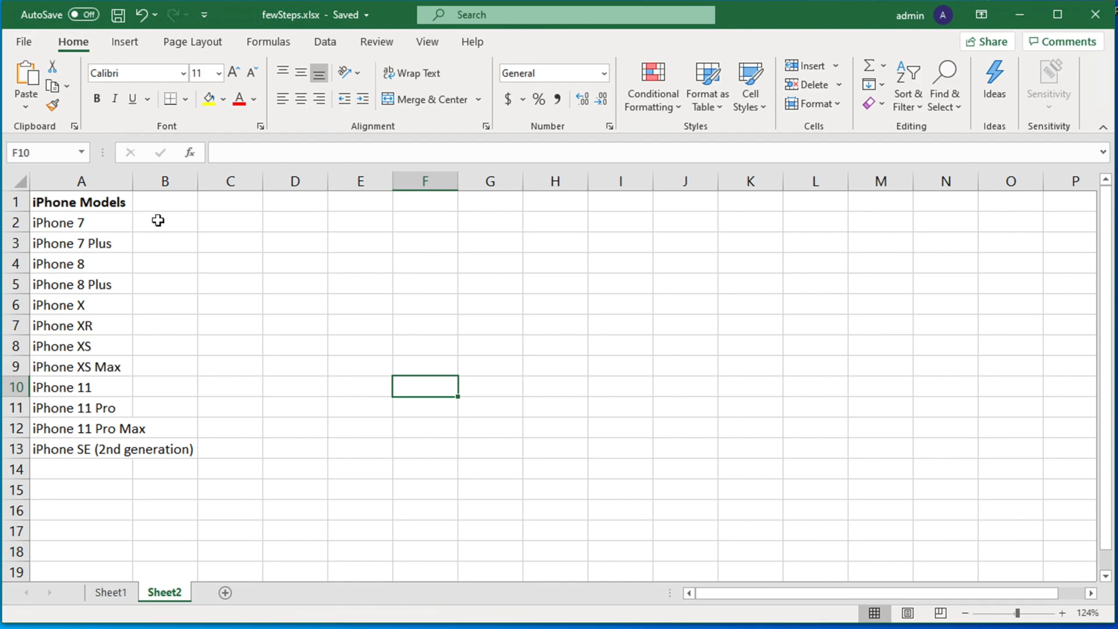
drag(100, 221, 100, 457)
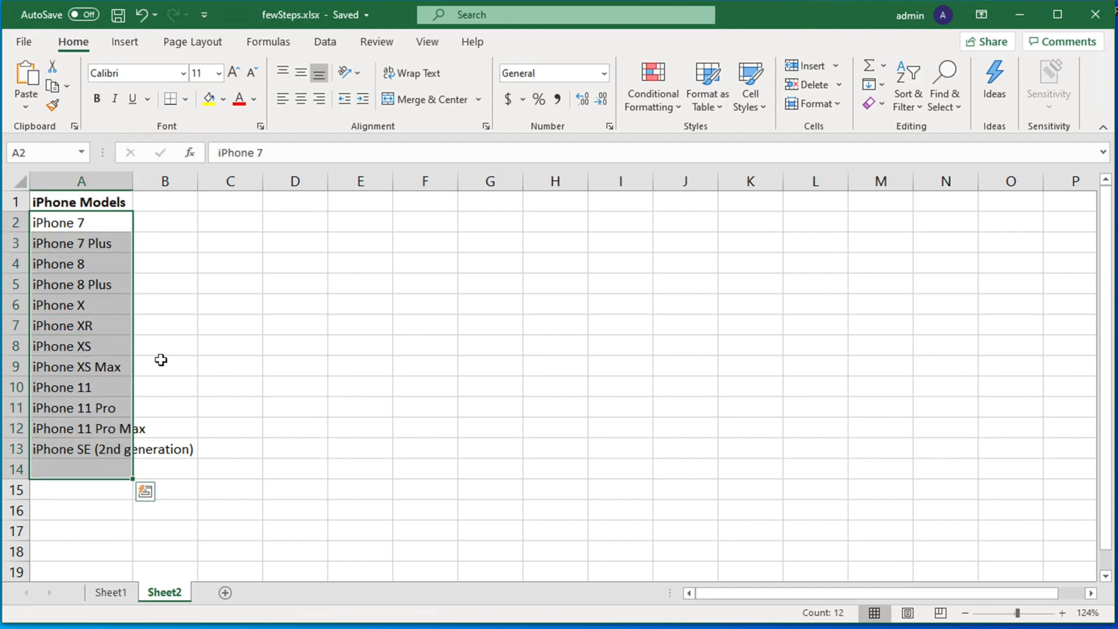
click(168, 353)
click(110, 592)
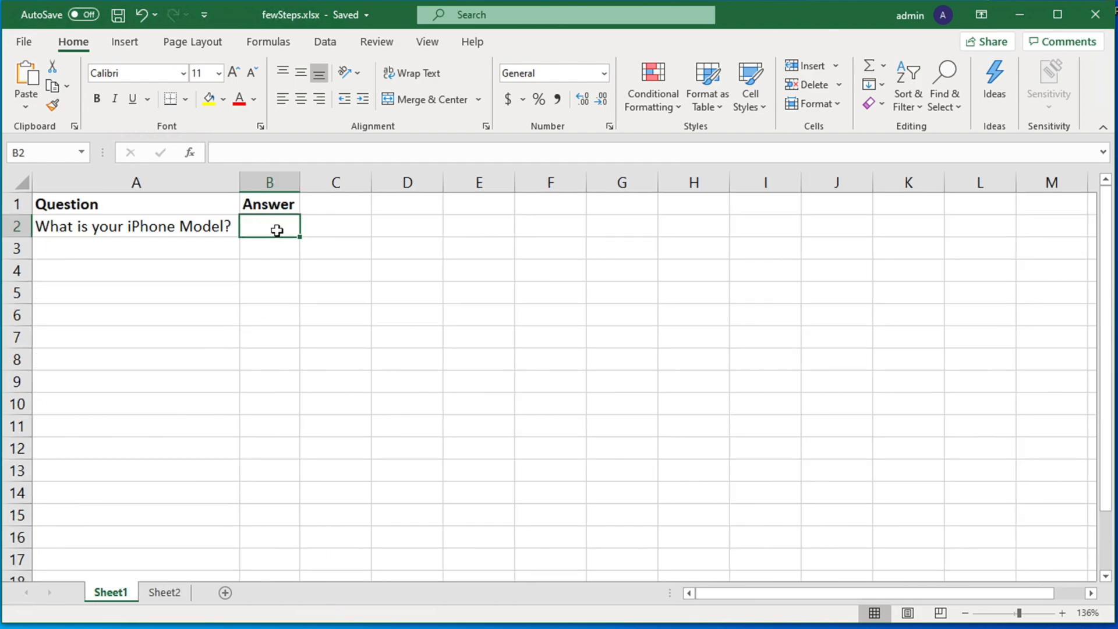
click(166, 591)
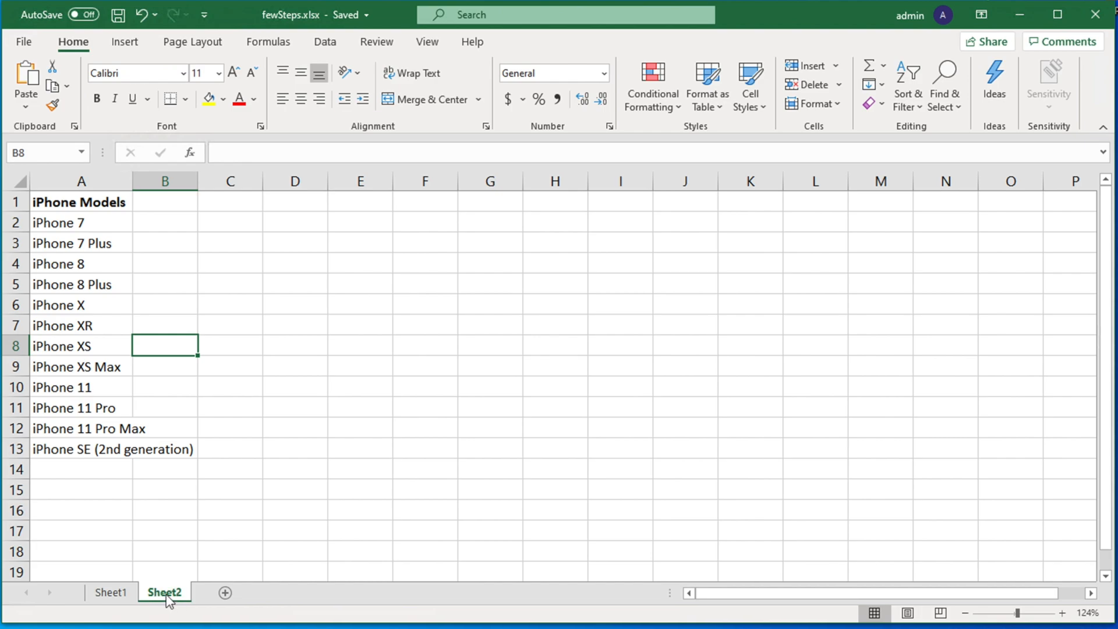
- Rename the Sheet2 tab to 'iphone model names'
double_click(167, 594)
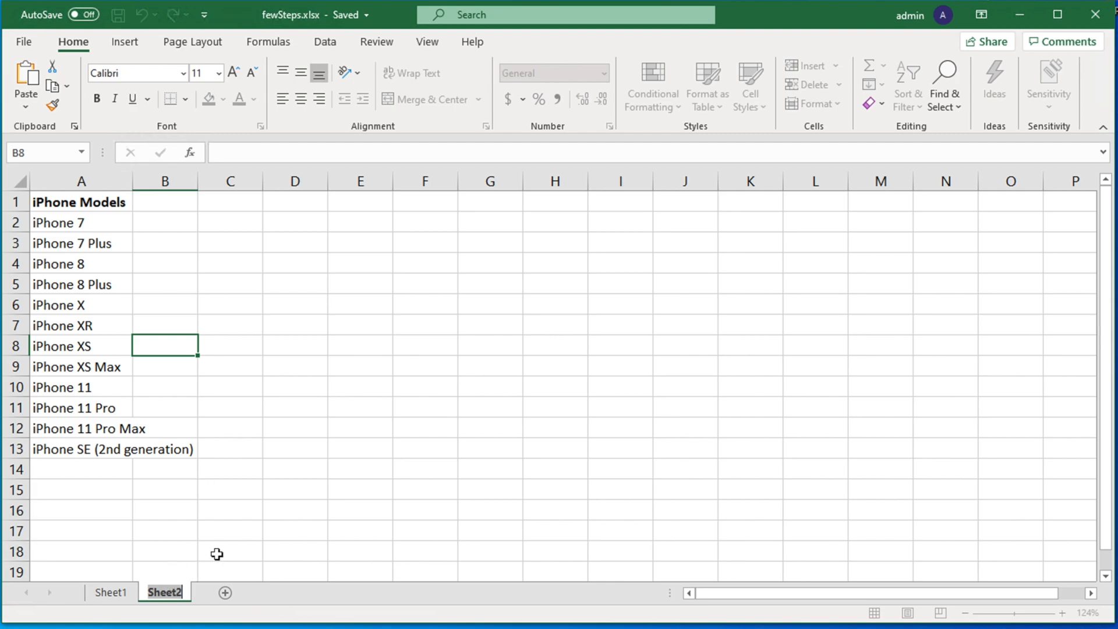
key(BackSpace)
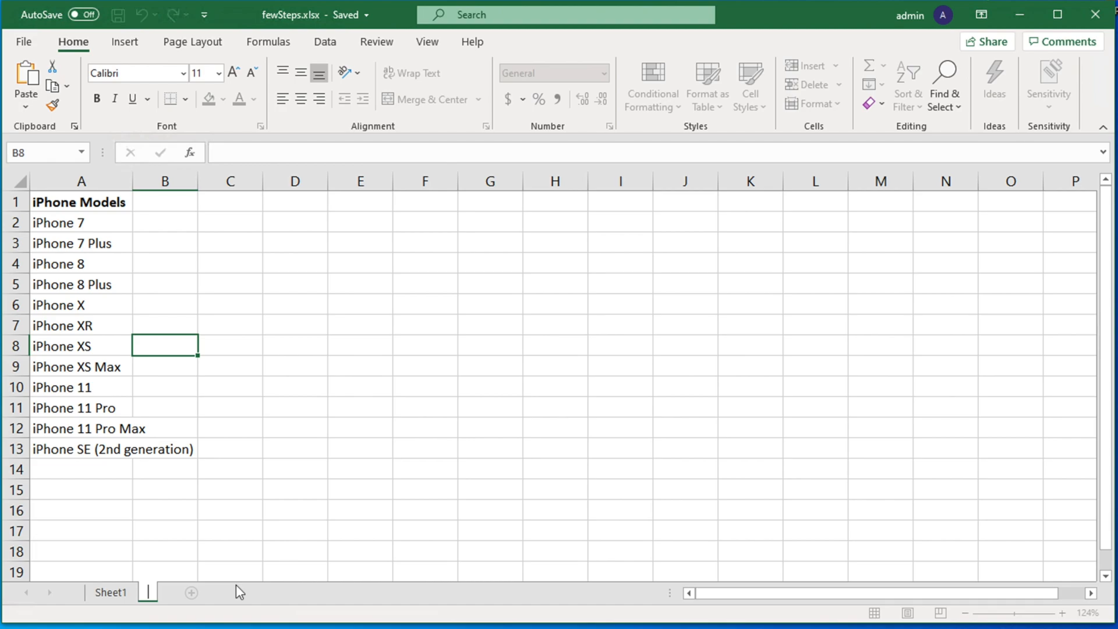
text(iphone mo)
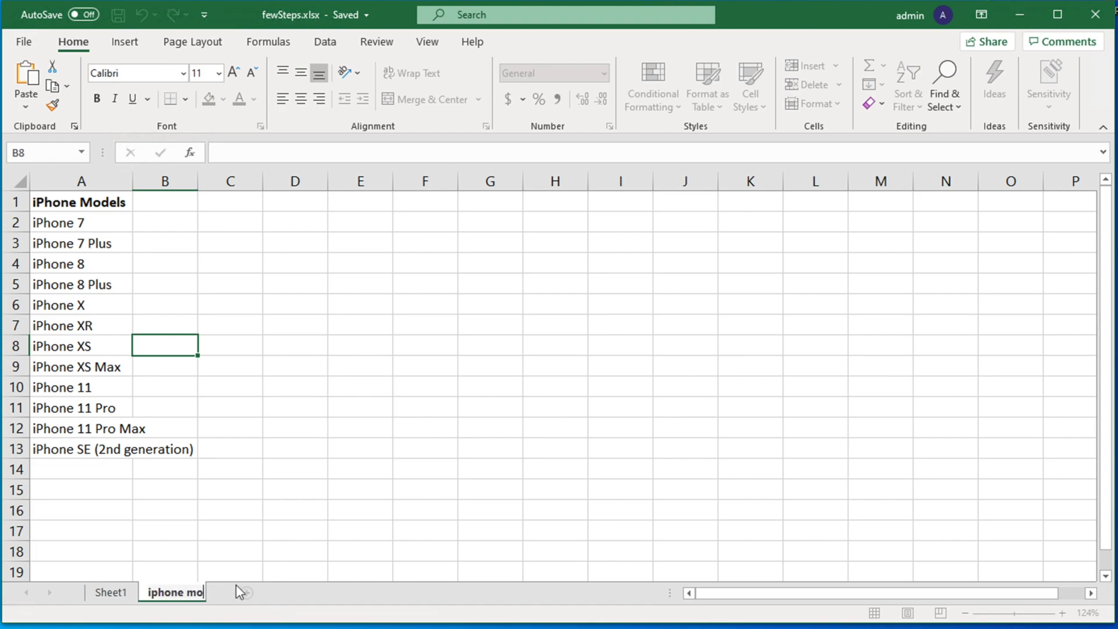
text(del names)
key(Return)
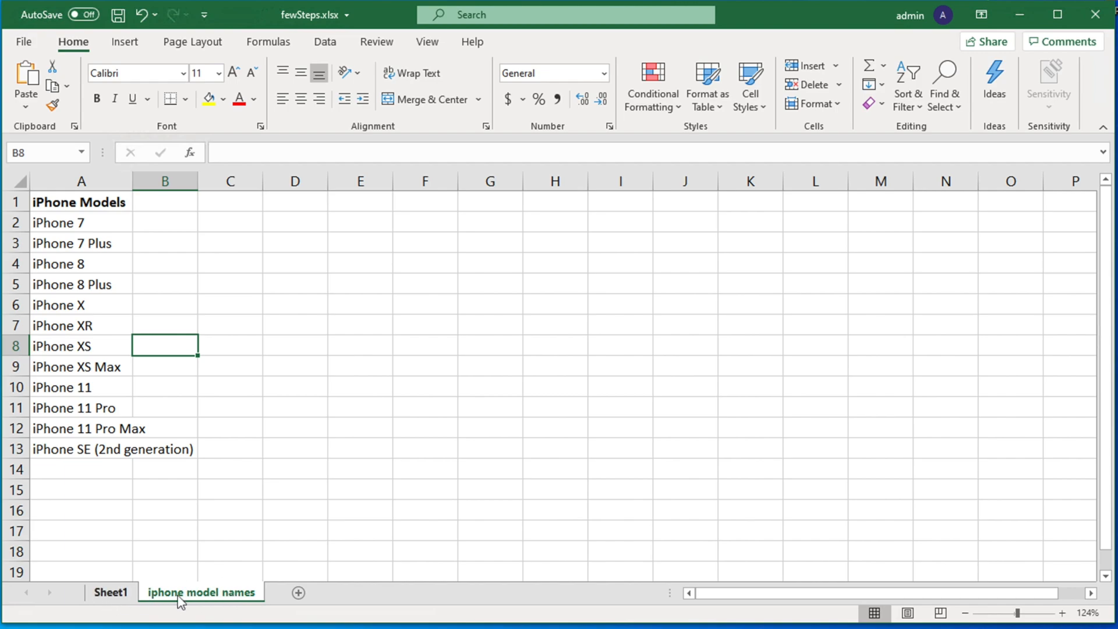
- Compare Sheet1 with the 'iphone model names' sheet, then select Sheet1's Answer cell B2
click(112, 593)
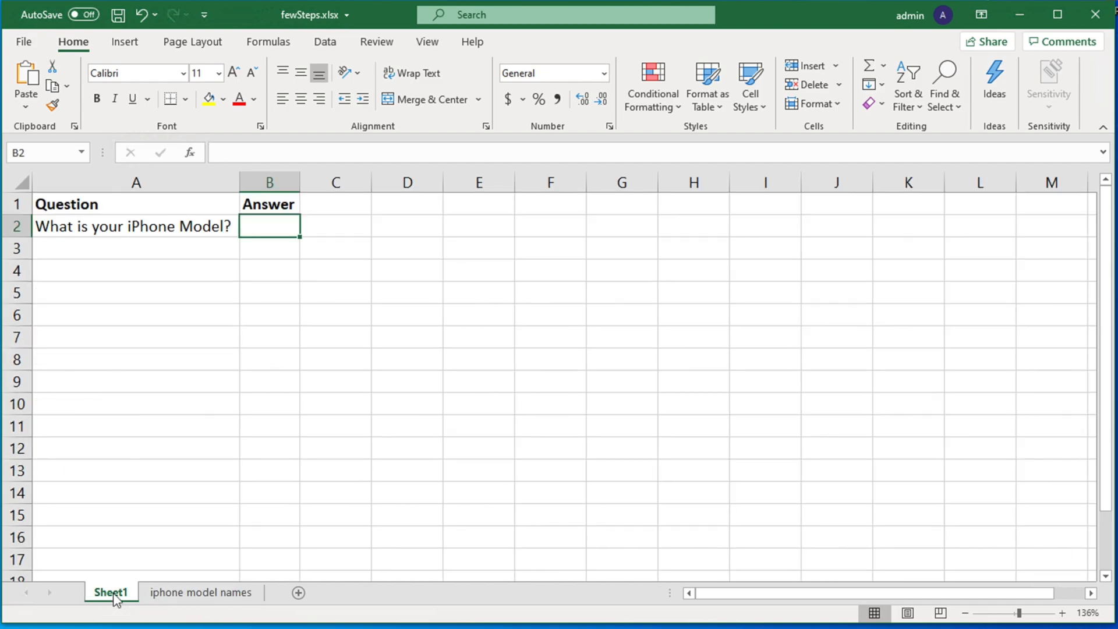
click(190, 592)
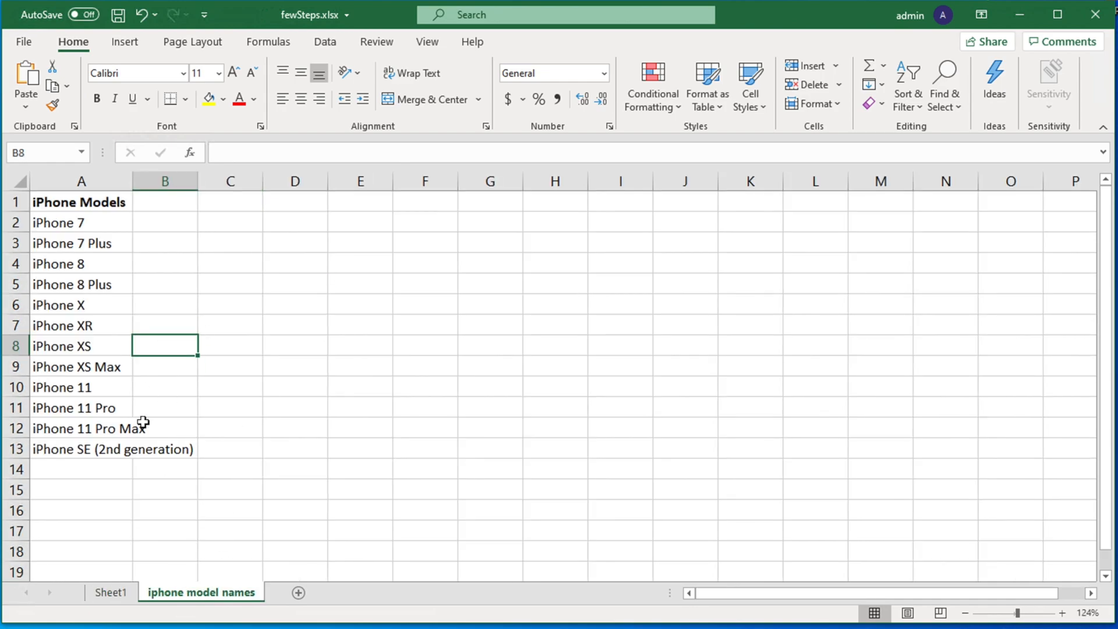
click(128, 596)
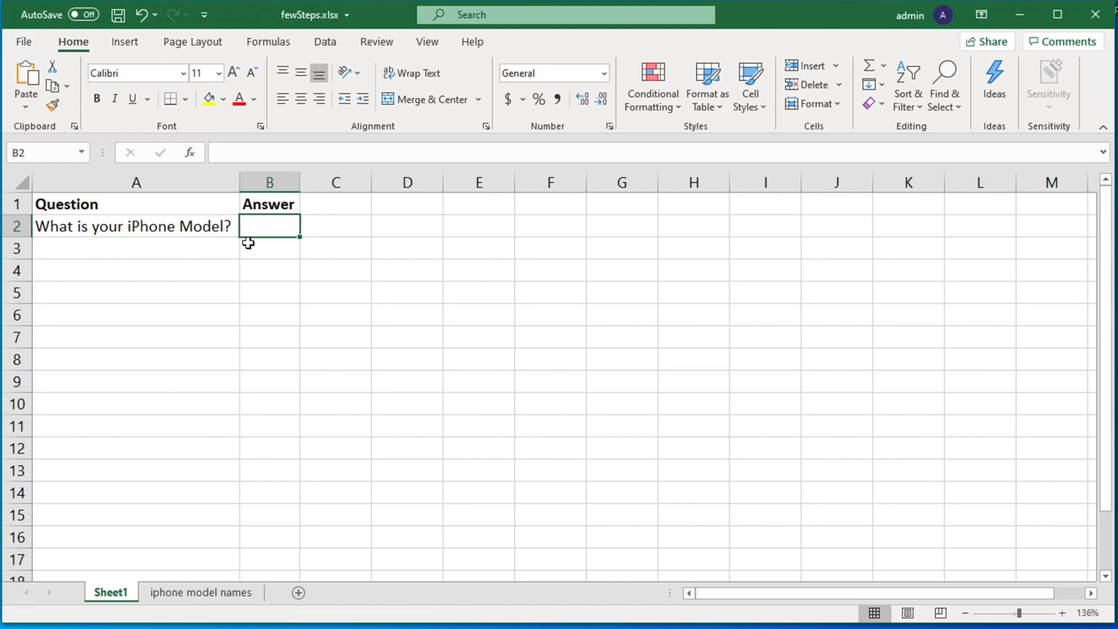
click(211, 590)
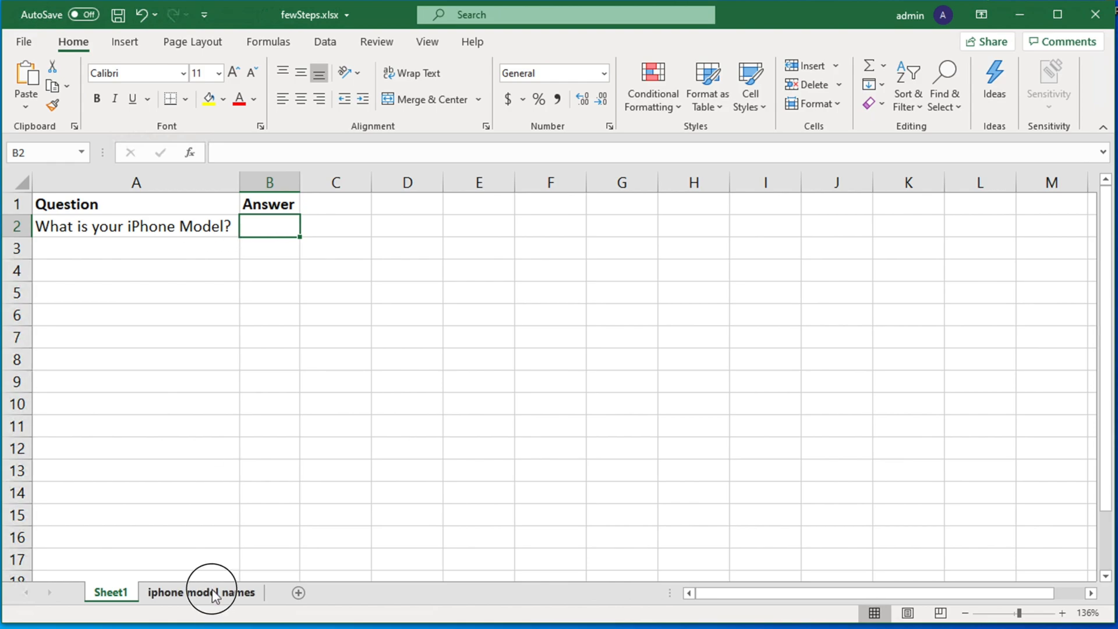
click(121, 599)
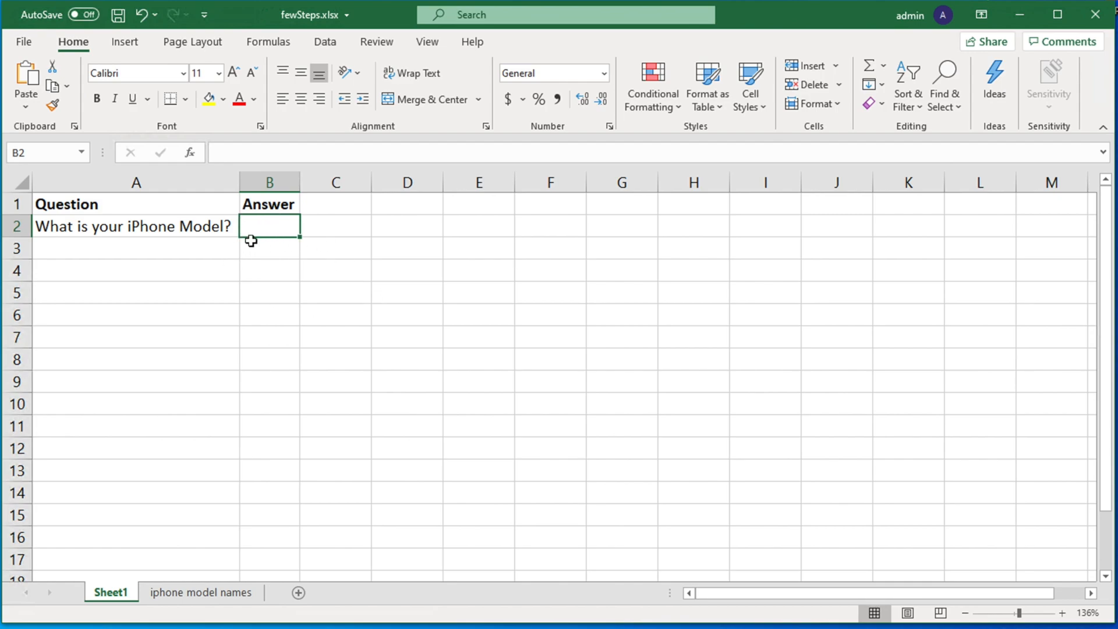
click(448, 340)
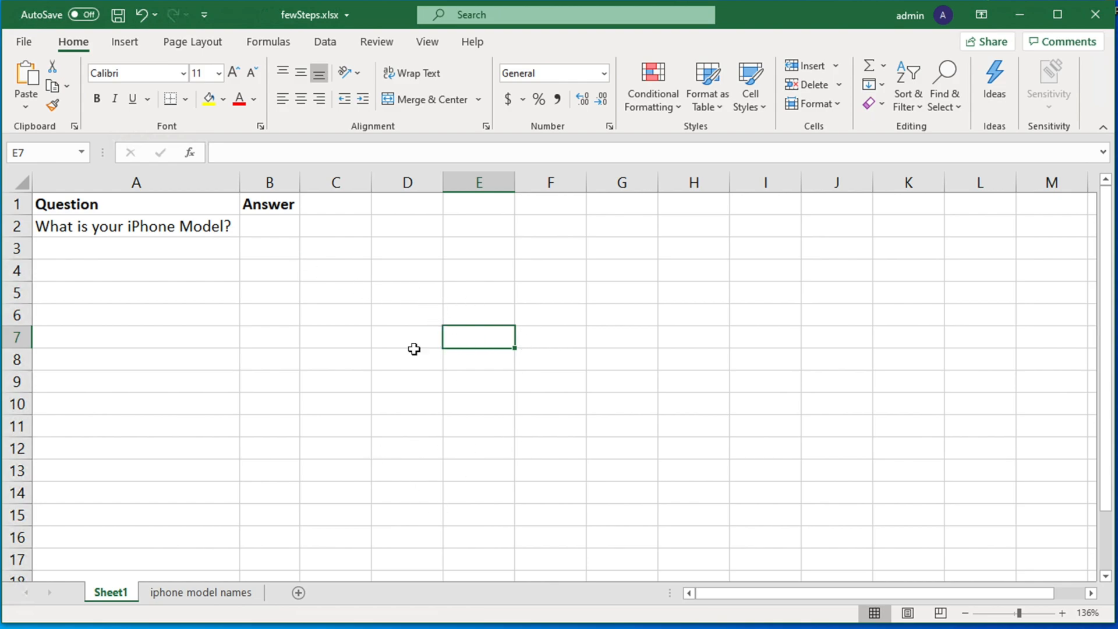
click(260, 227)
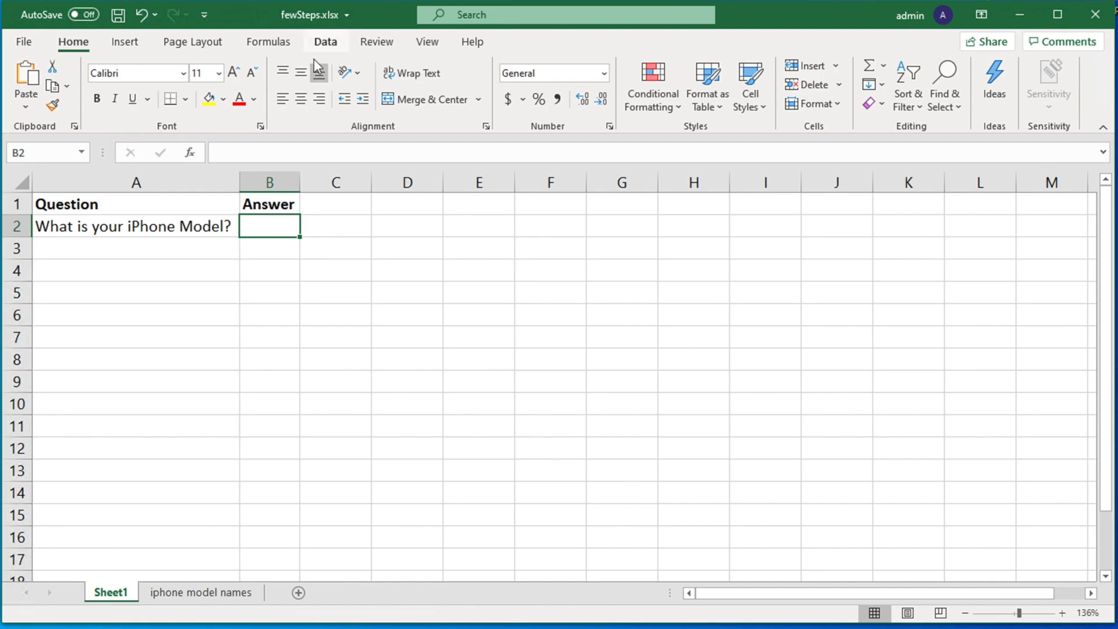
- Open the Data Validation dialog for cell B2 from the Data tab
click(326, 46)
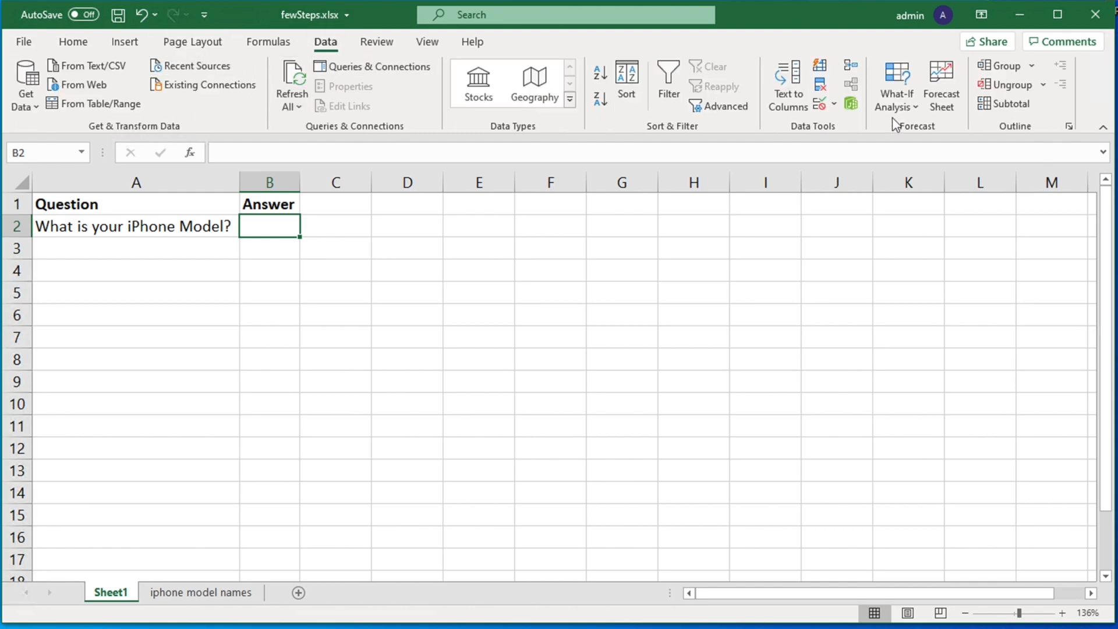
click(819, 107)
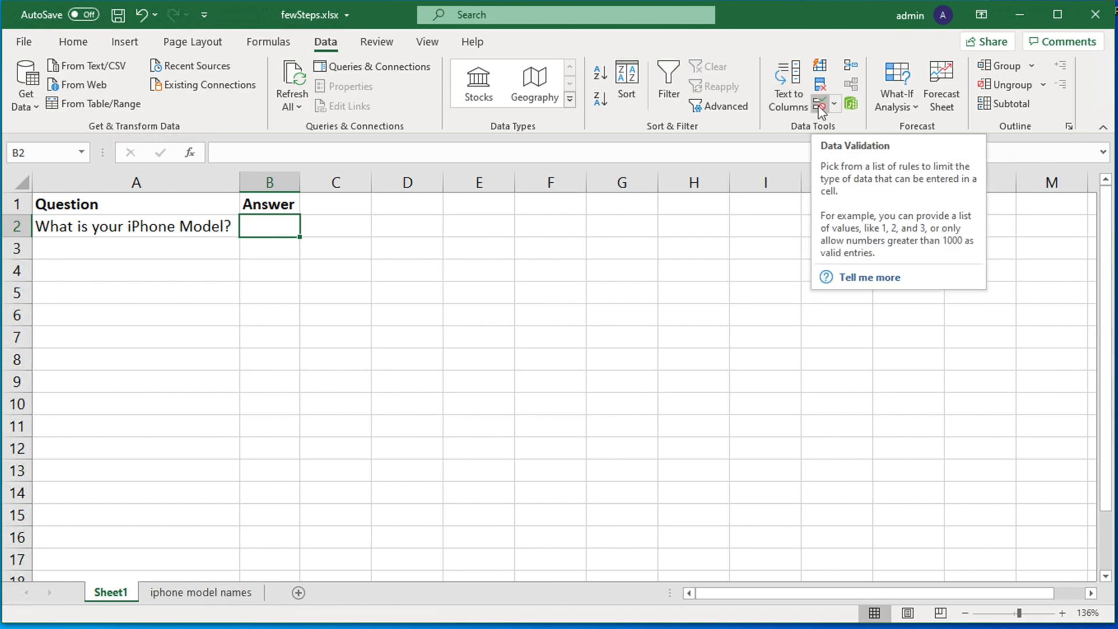
click(820, 109)
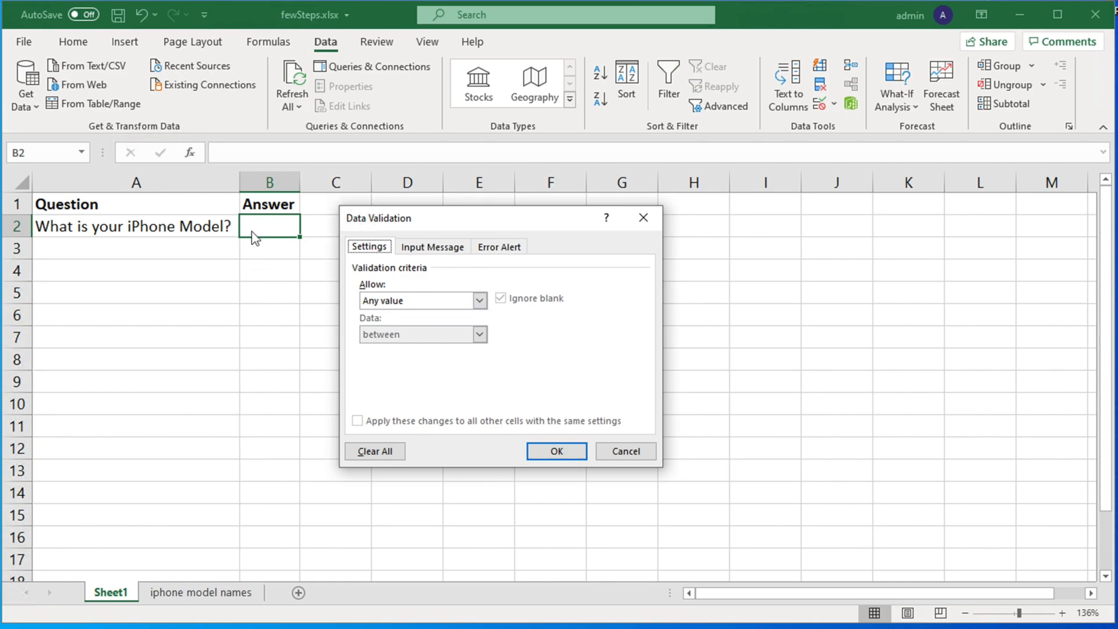
- Set B2's validation to allow a List and place the cursor in the empty Source box
click(479, 302)
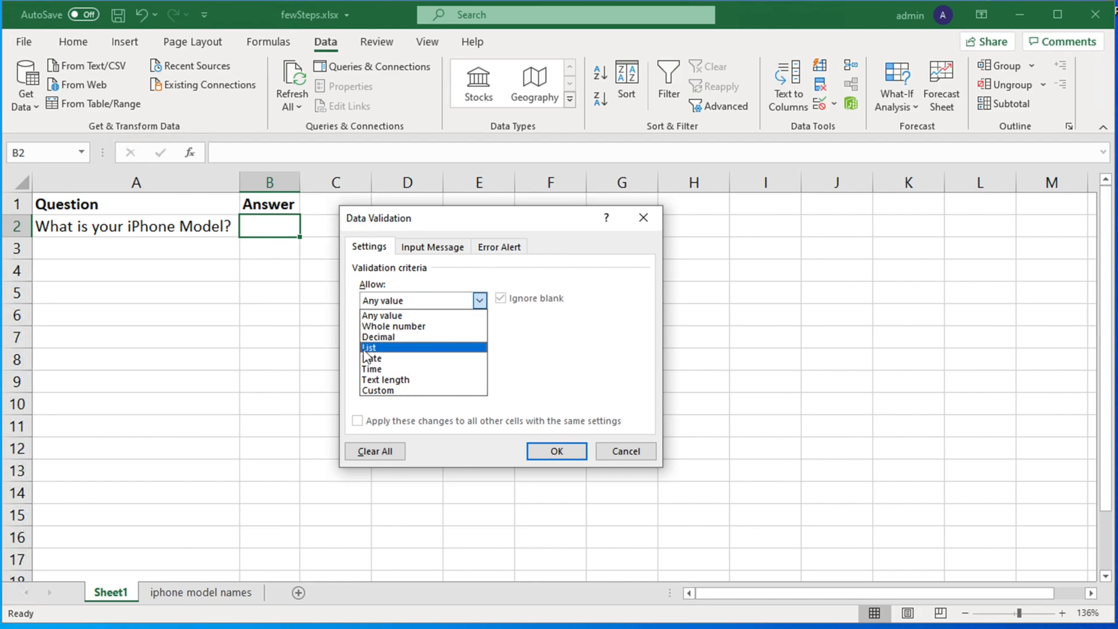
click(398, 348)
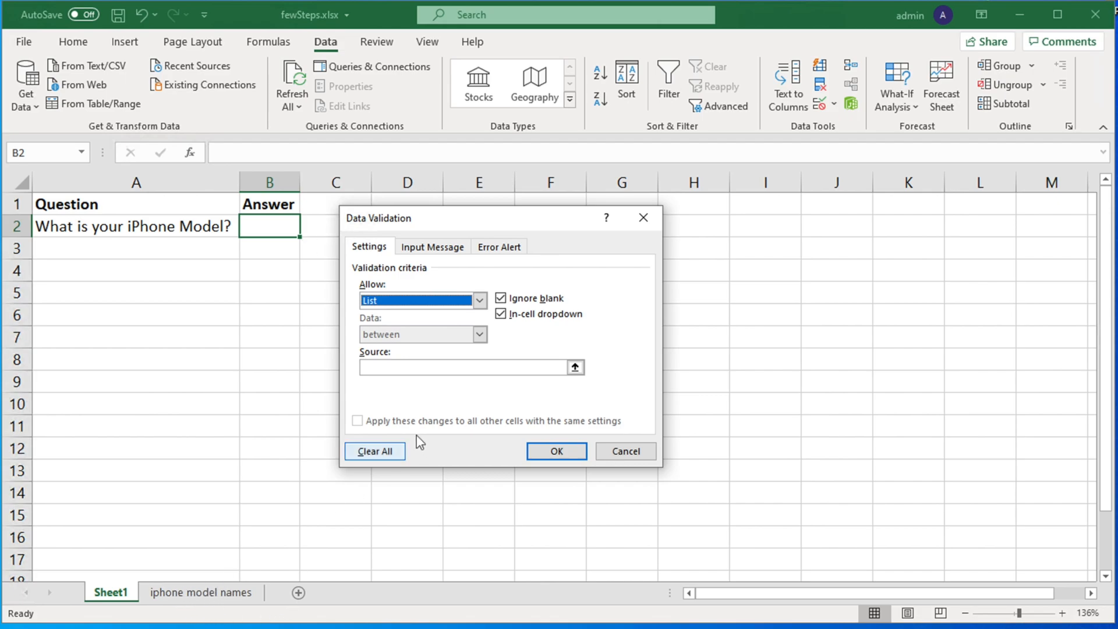
click(388, 367)
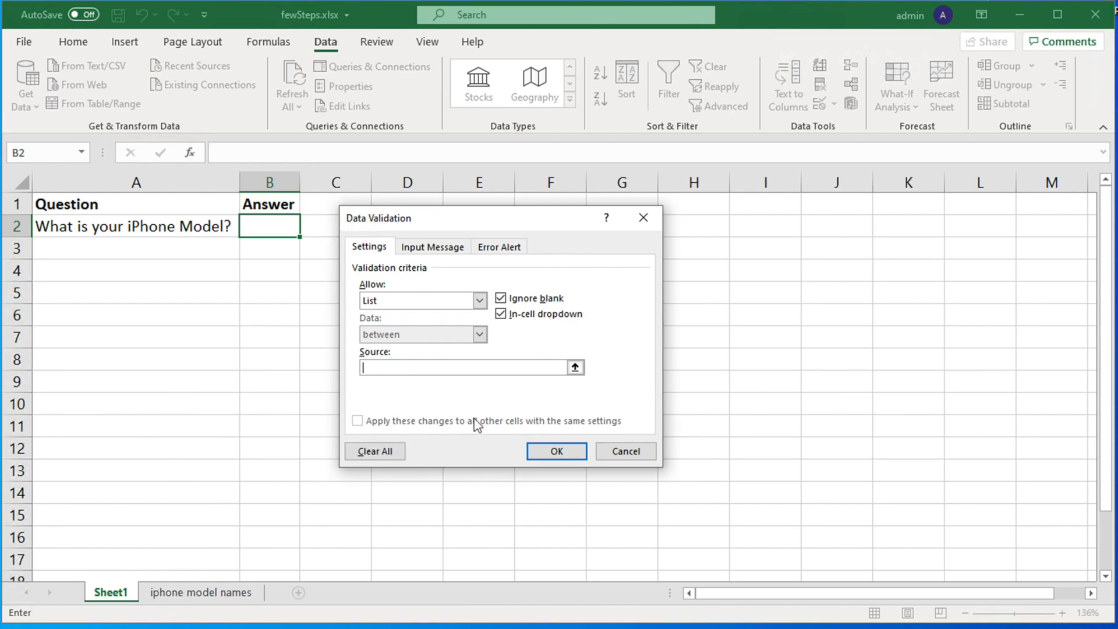
- Set the list source to 'iphone model names'!$A$2:$A$13 and apply the rule to B2
click(184, 592)
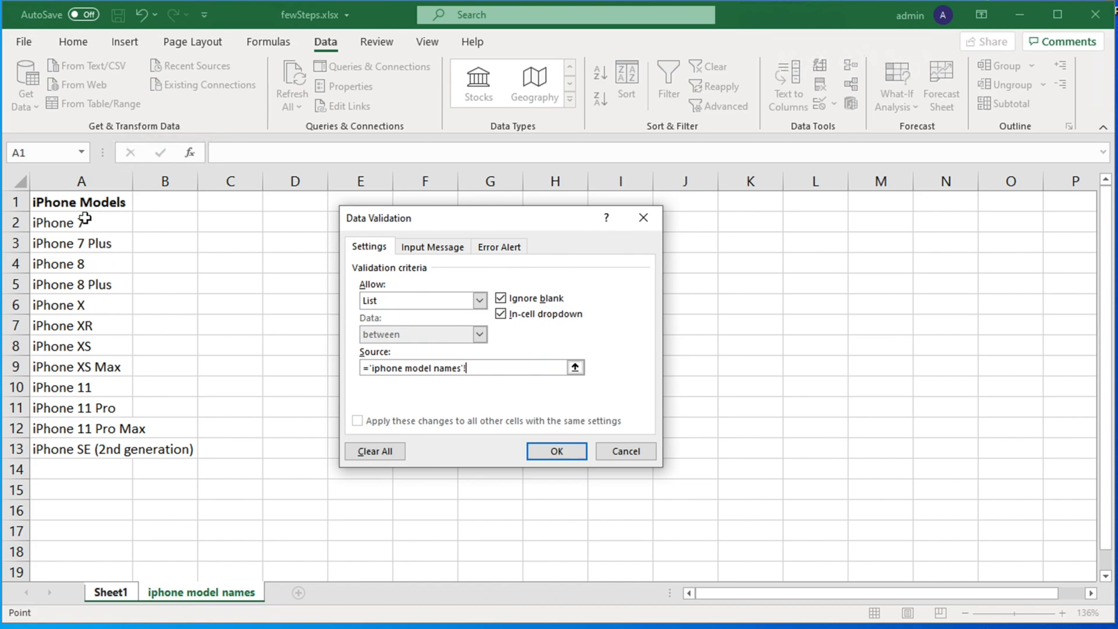
drag(65, 222, 81, 451)
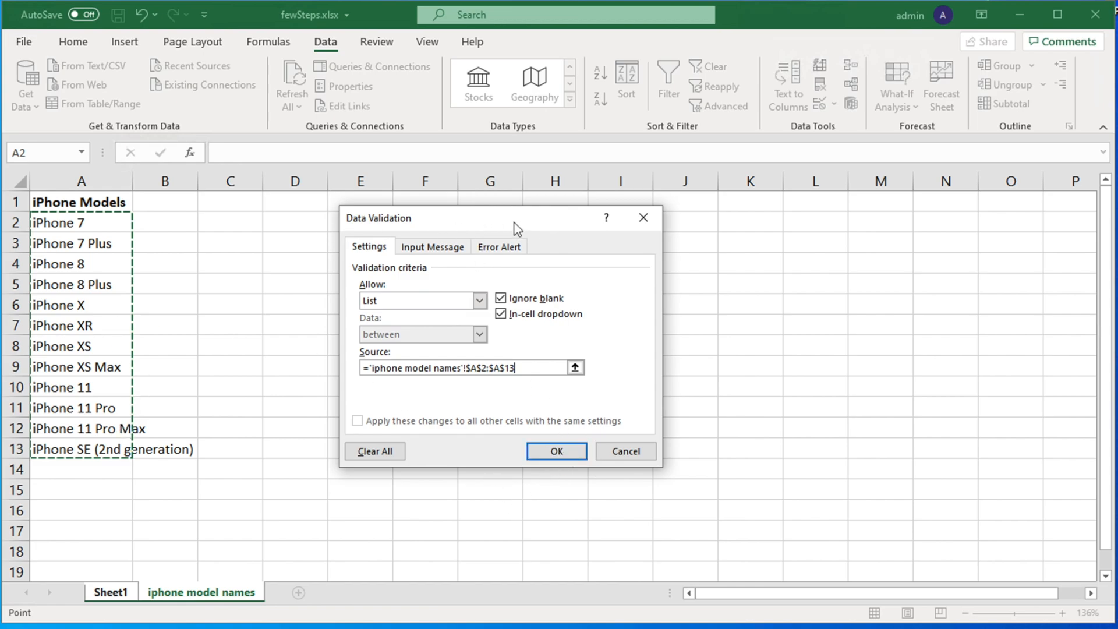
click(558, 452)
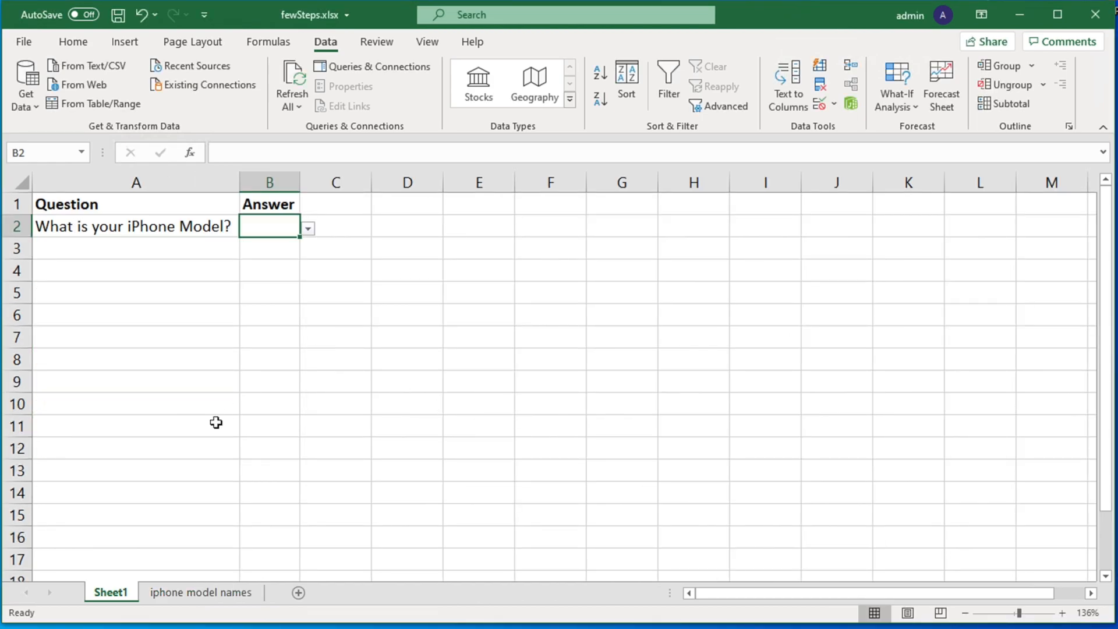
- Choose iPhone 8 from B2's new dropdown of iPhone models
click(121, 265)
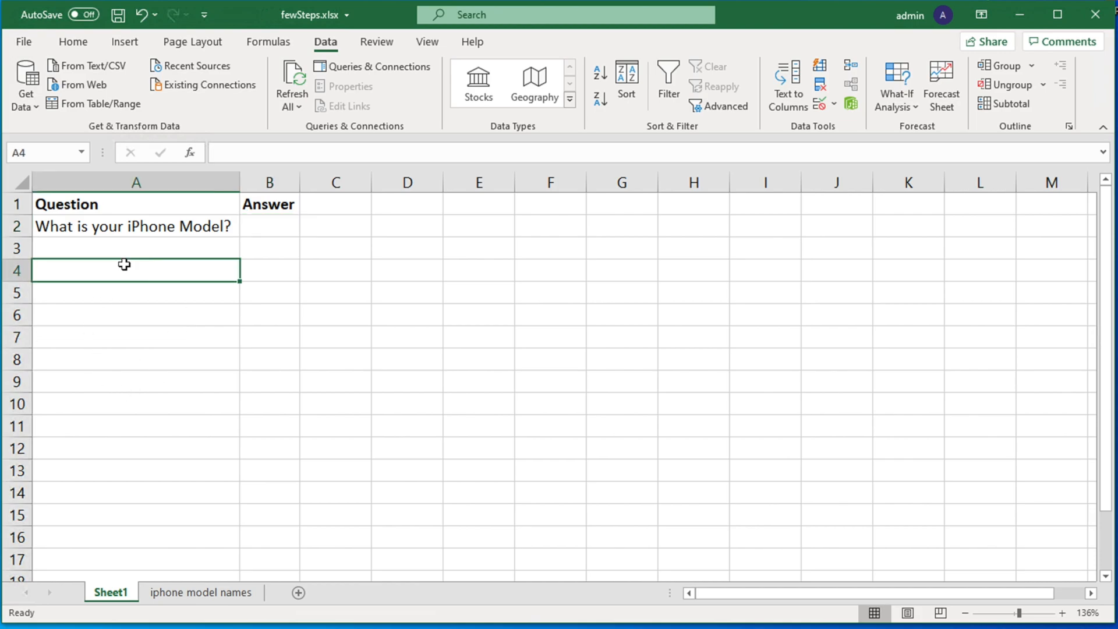
click(268, 228)
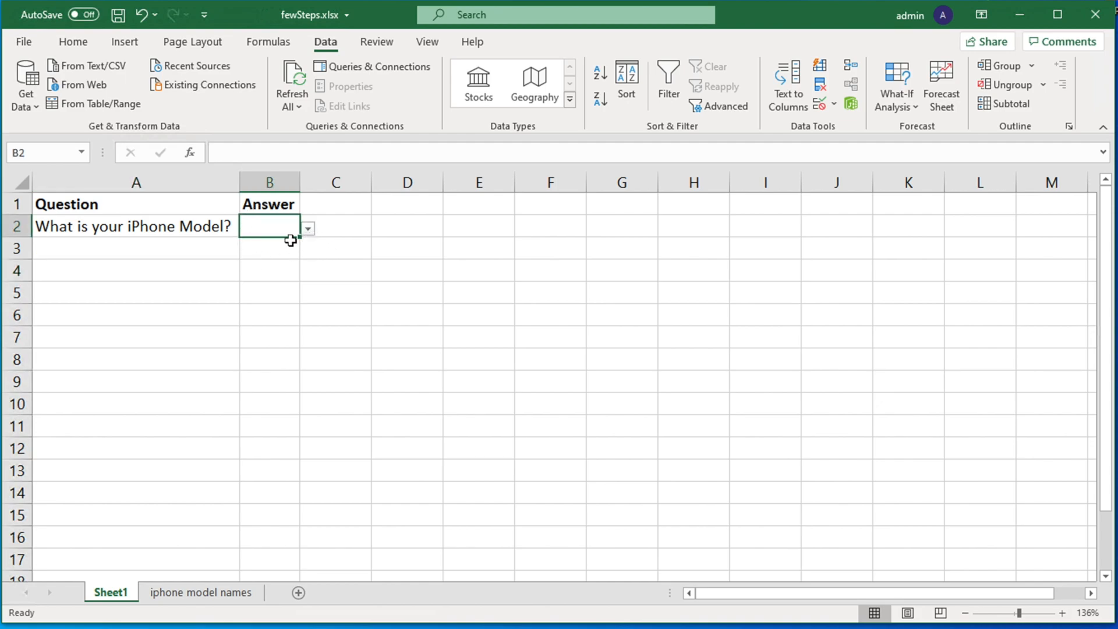
click(308, 230)
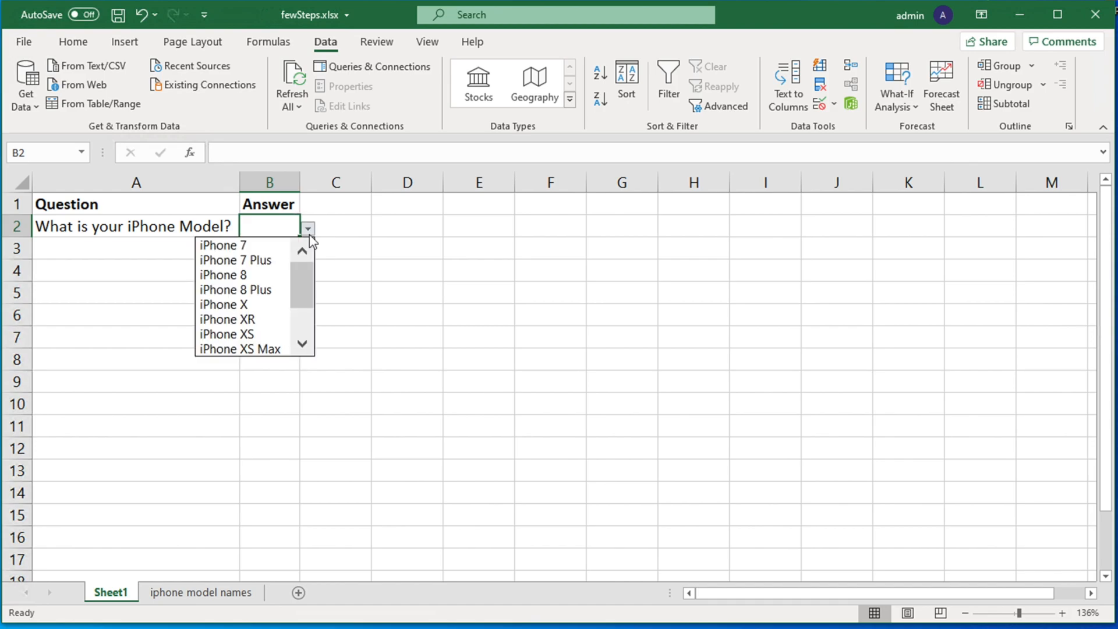
drag(304, 291, 302, 247)
click(233, 274)
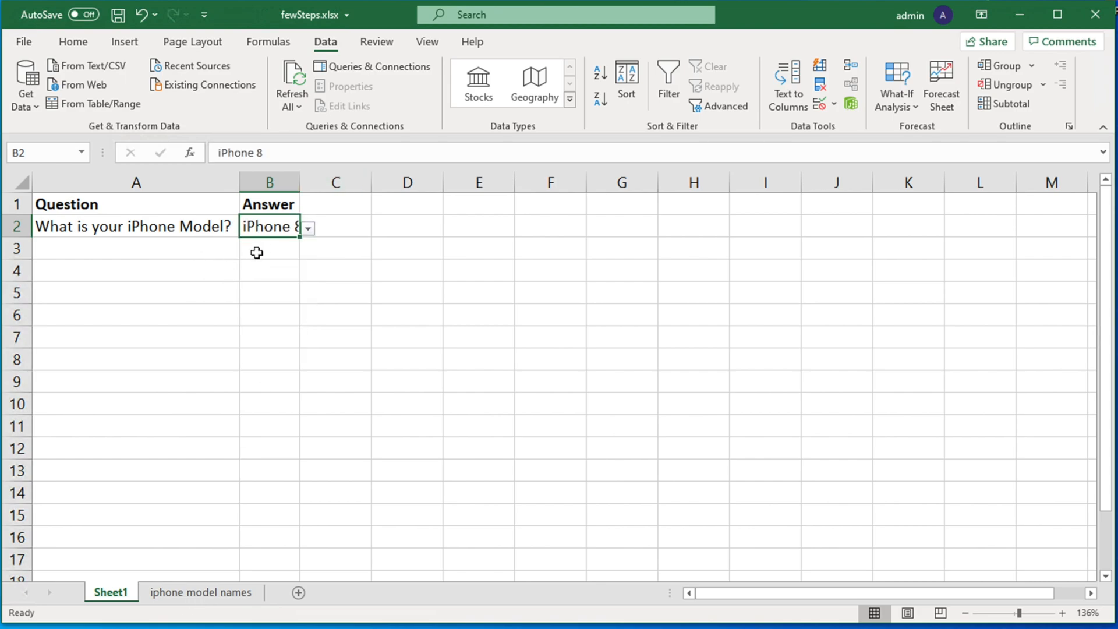
- Widen column B and change B2's answer to iPhone 11 Pro, ending on Sheet1
double_click(302, 182)
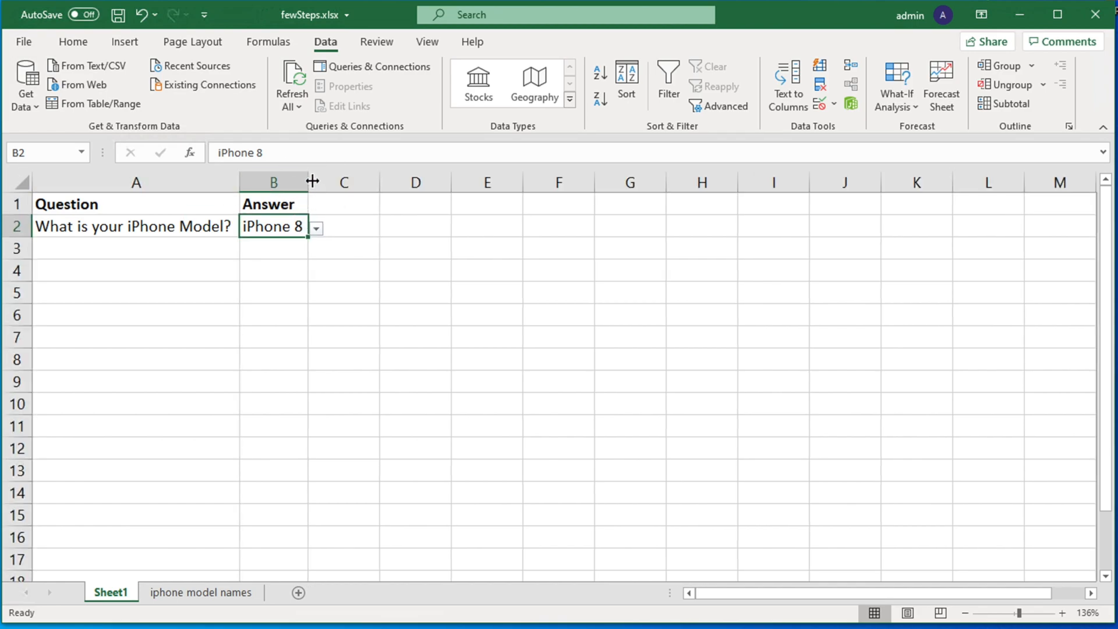
drag(308, 178, 414, 186)
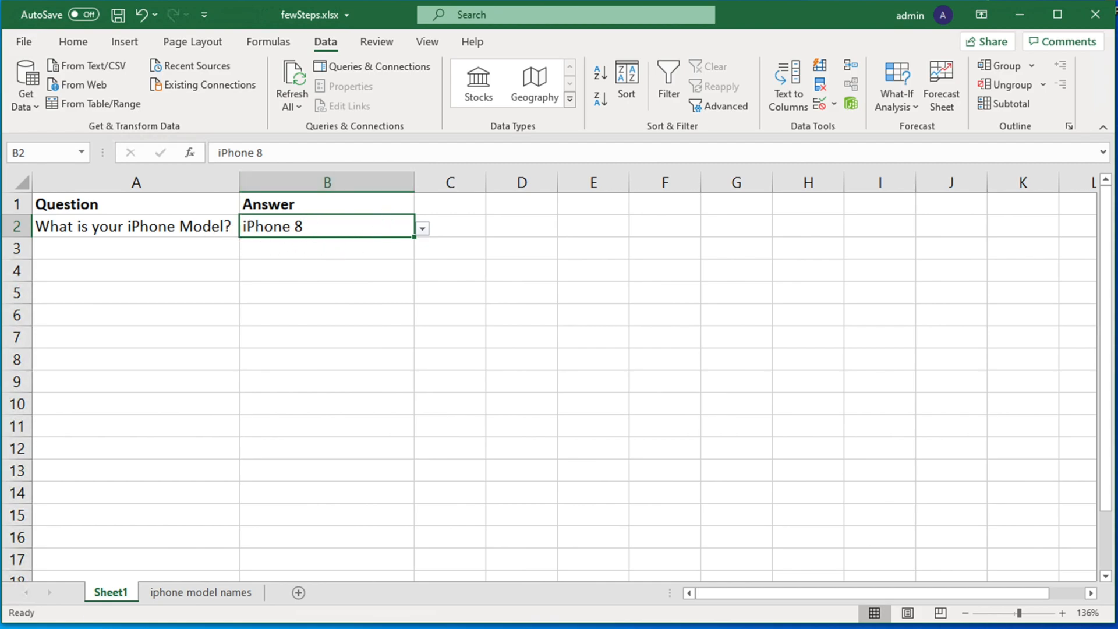
click(422, 228)
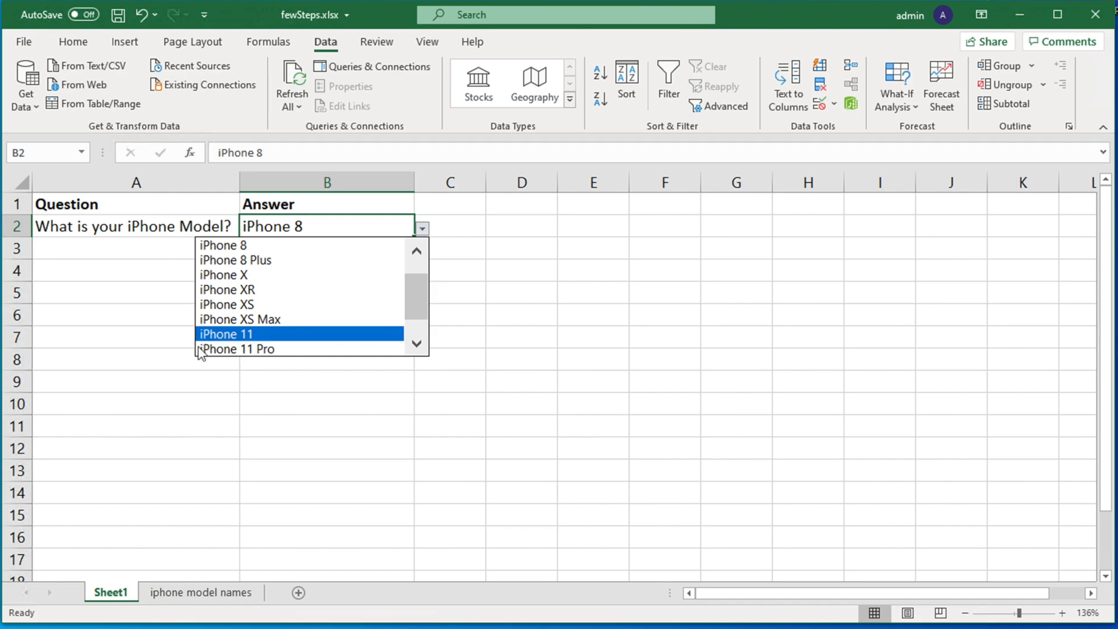
click(266, 348)
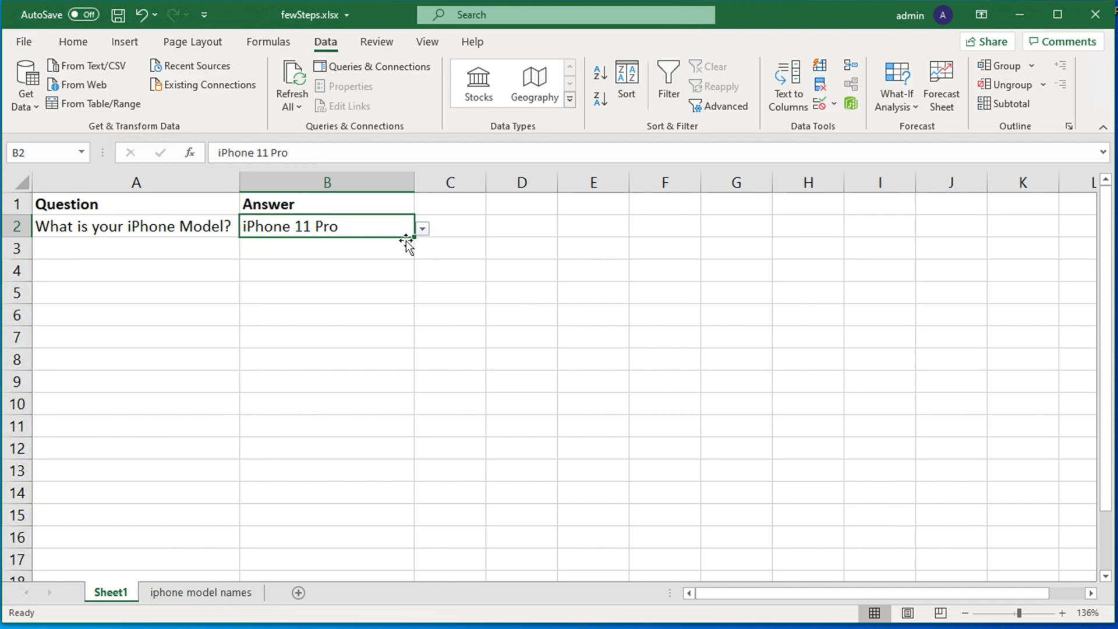
click(213, 592)
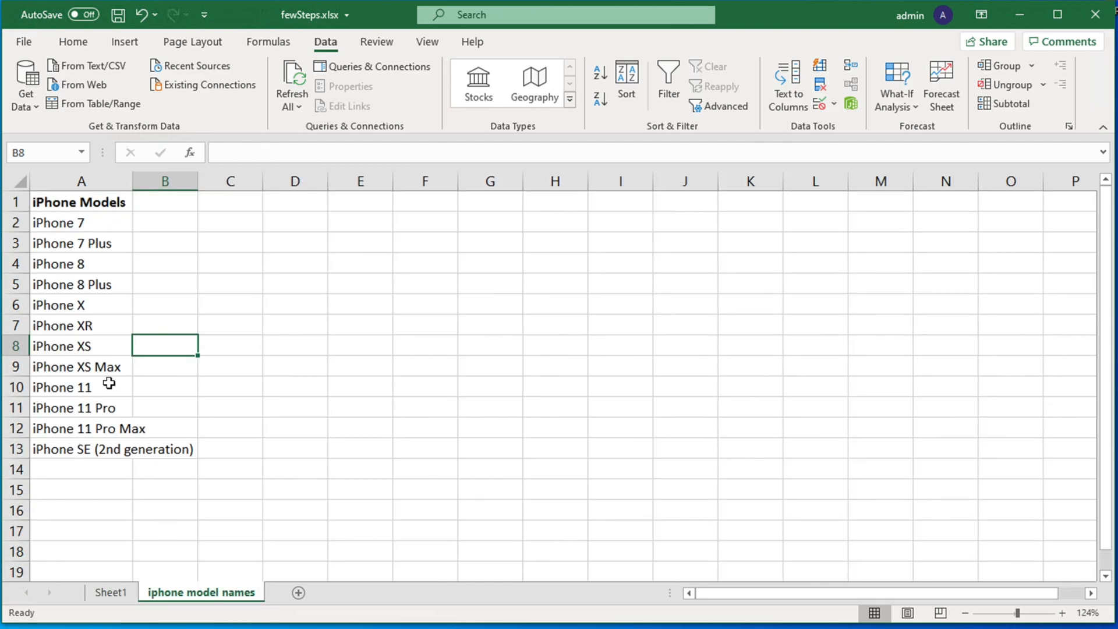
click(110, 592)
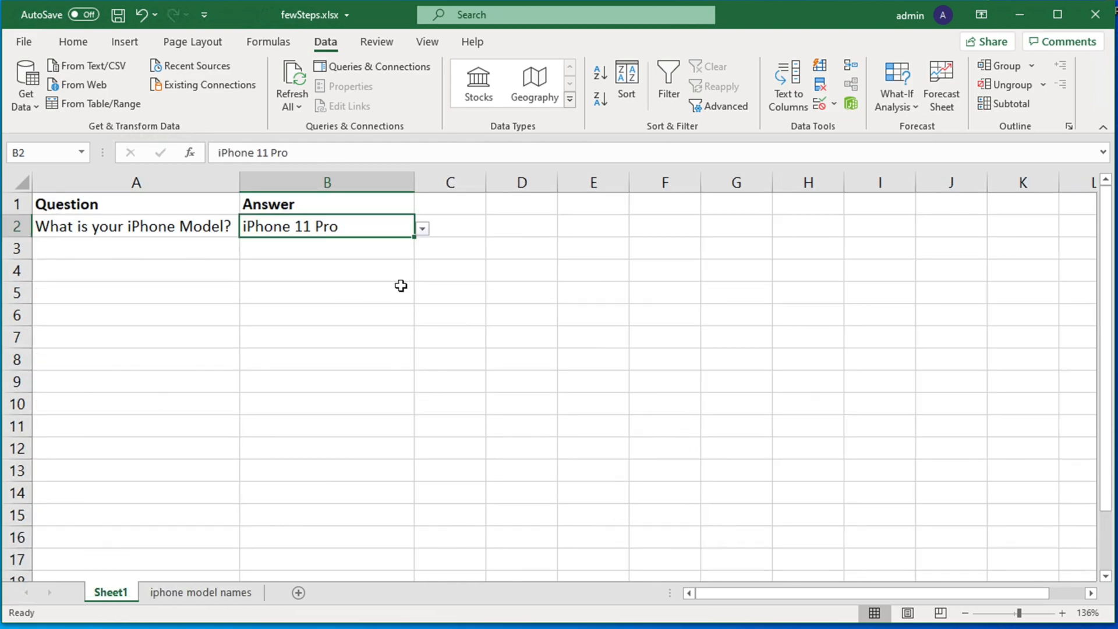